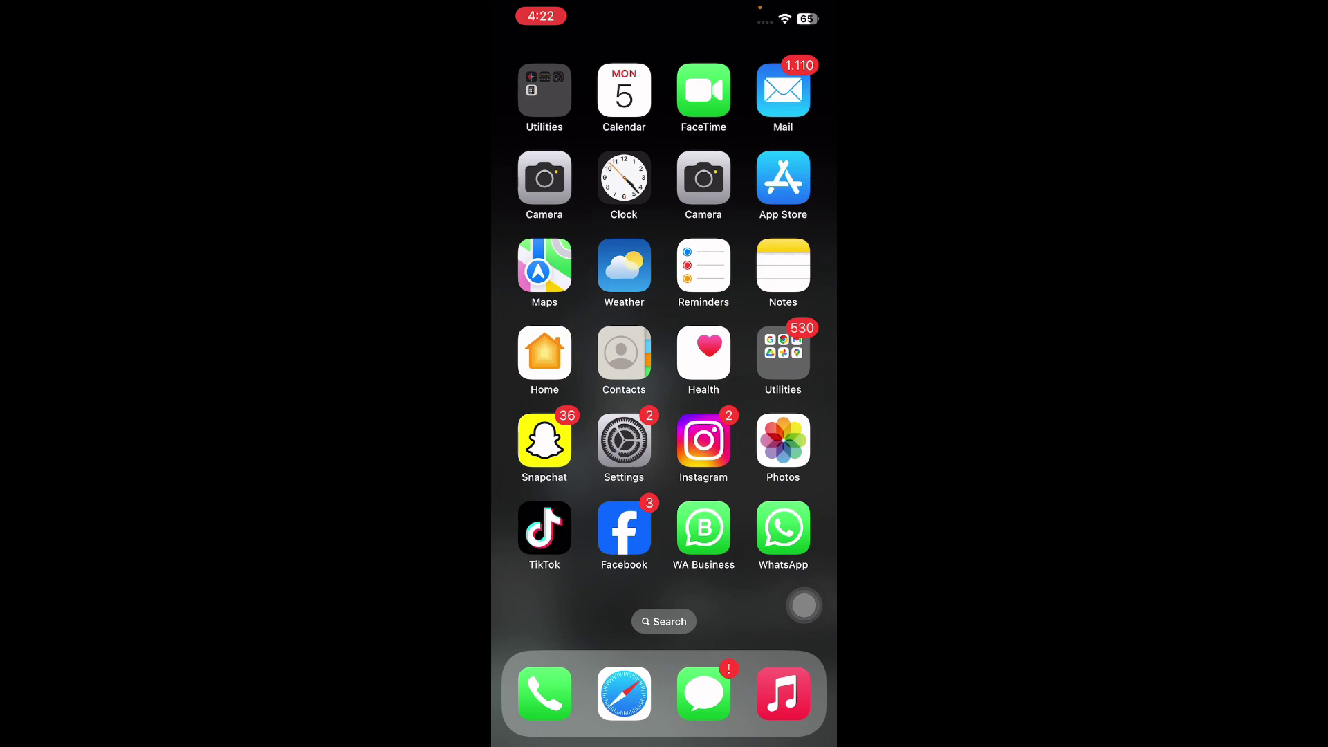
Switch Bluetooth off on the Settings app's Bluetooth page
click(624, 441)
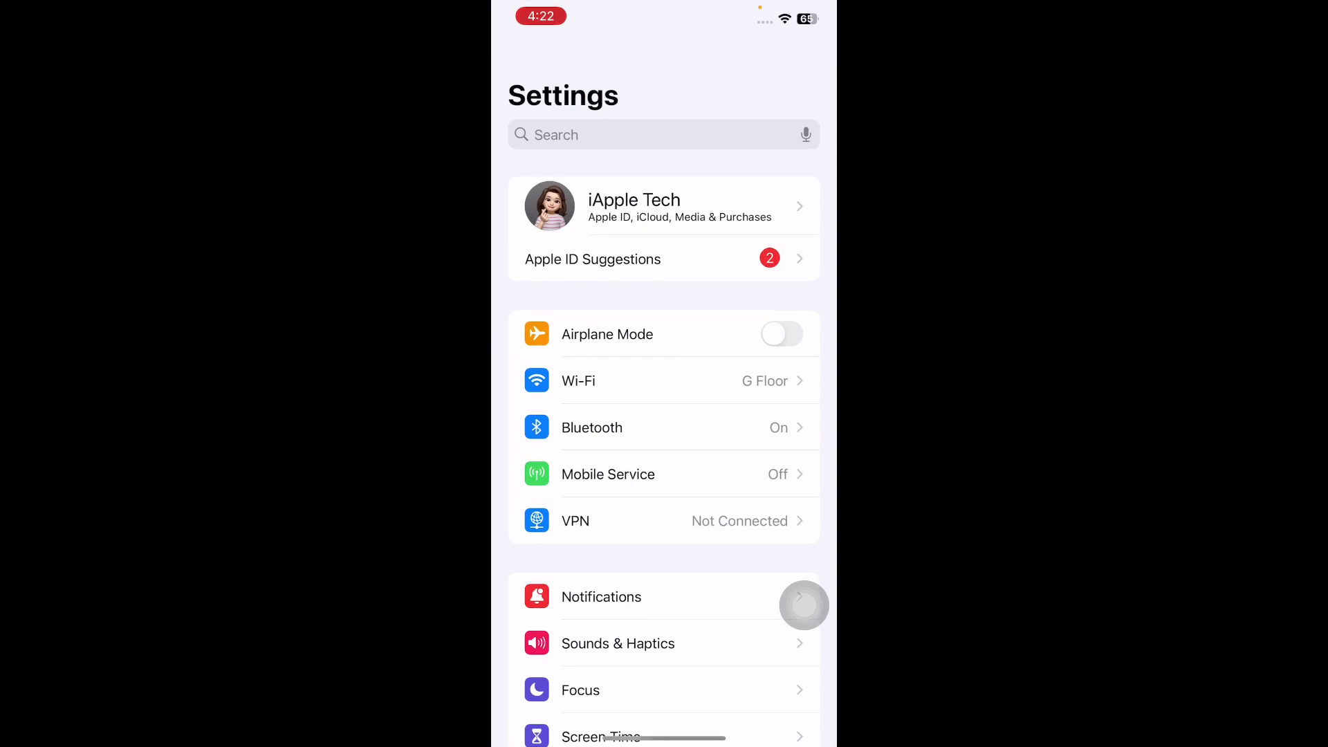
click(592, 429)
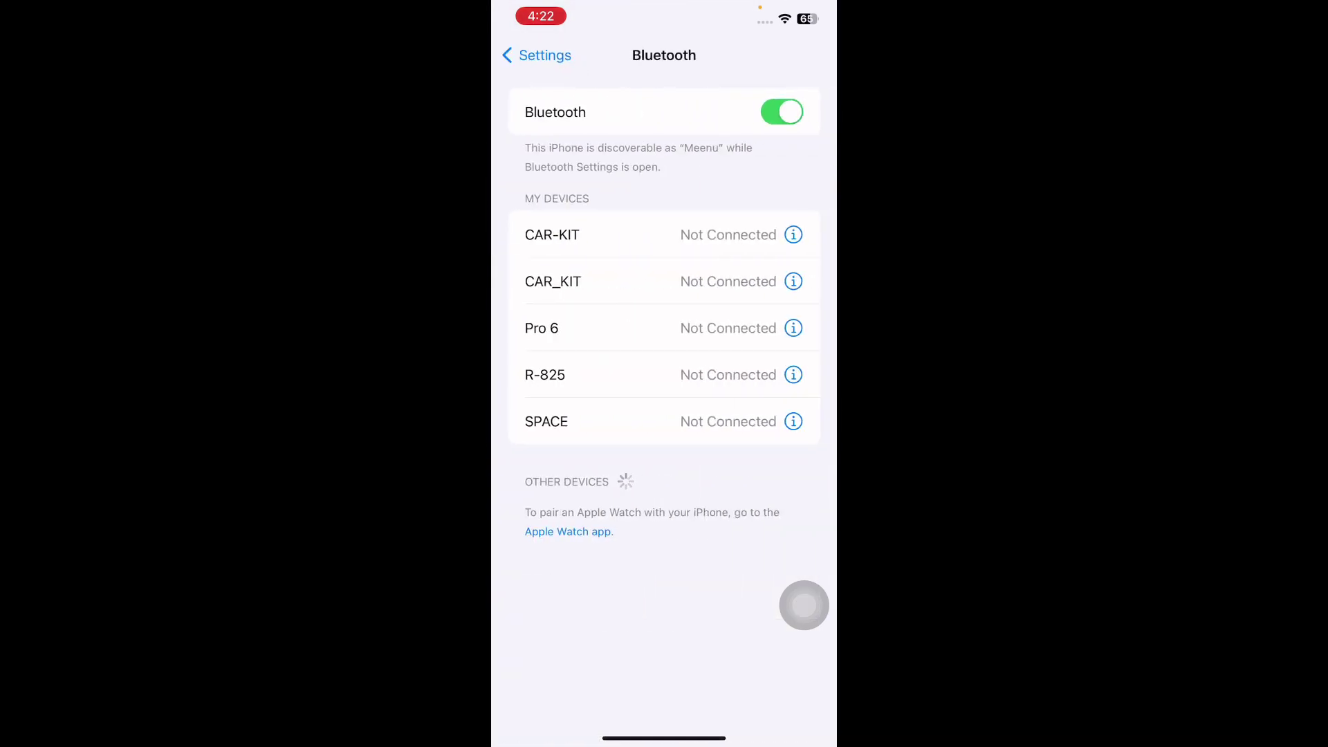
click(782, 112)
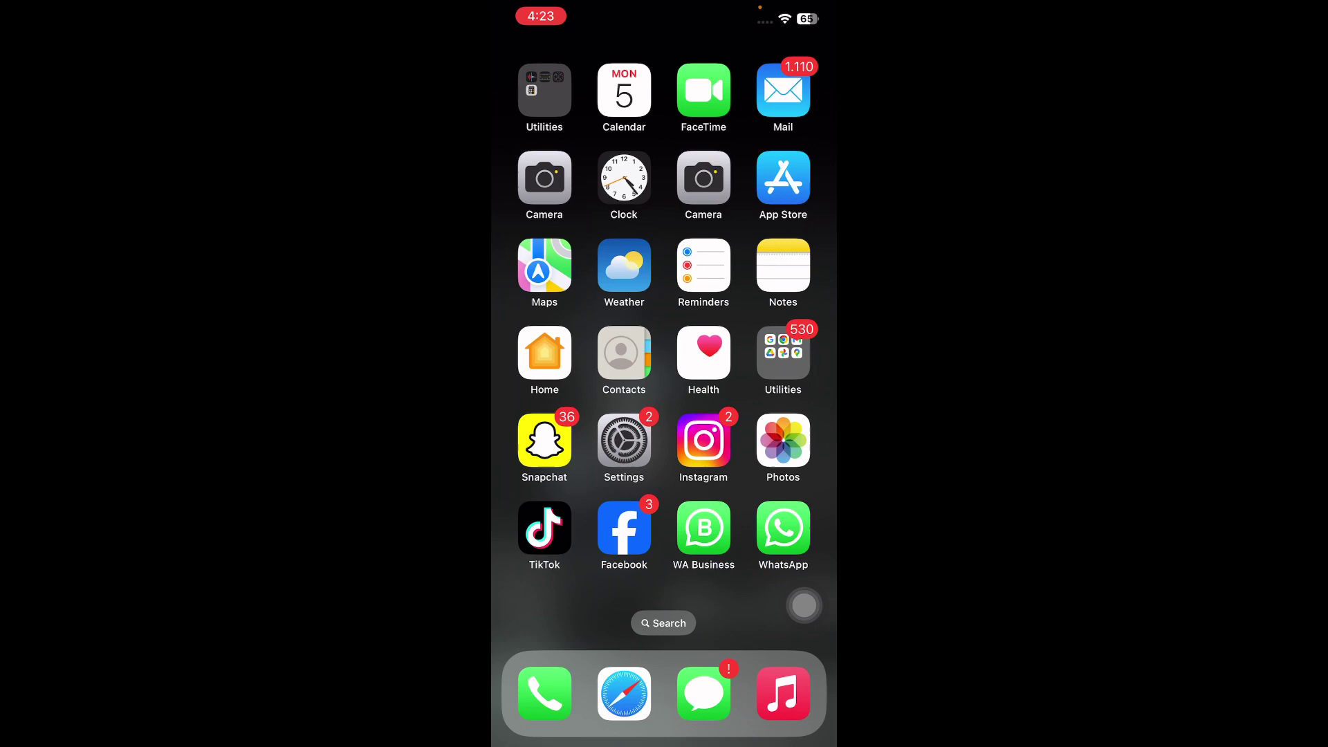
Bring up the iPhone power-off prompt using the volume-up and side buttons
key(XF86AudioRaiseVolume)
key(XF86PowerOff)
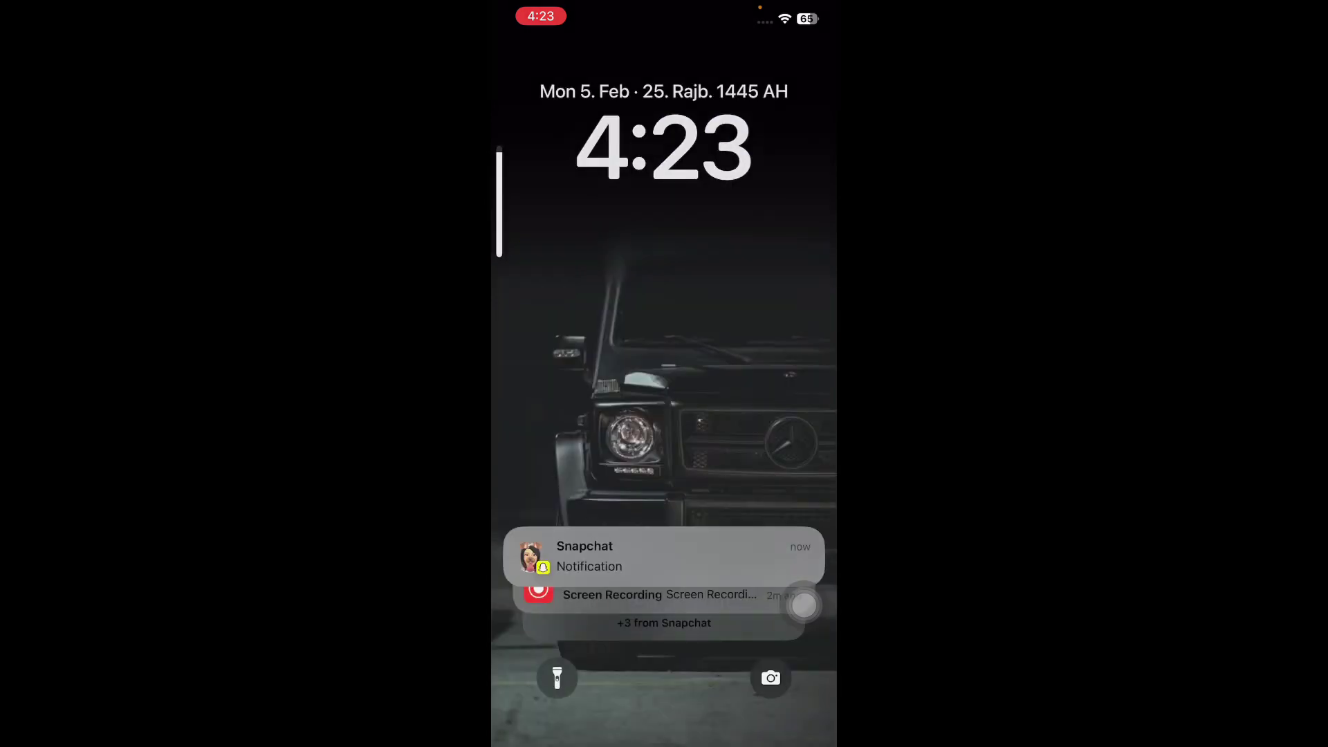
key(XF86PowerOff)
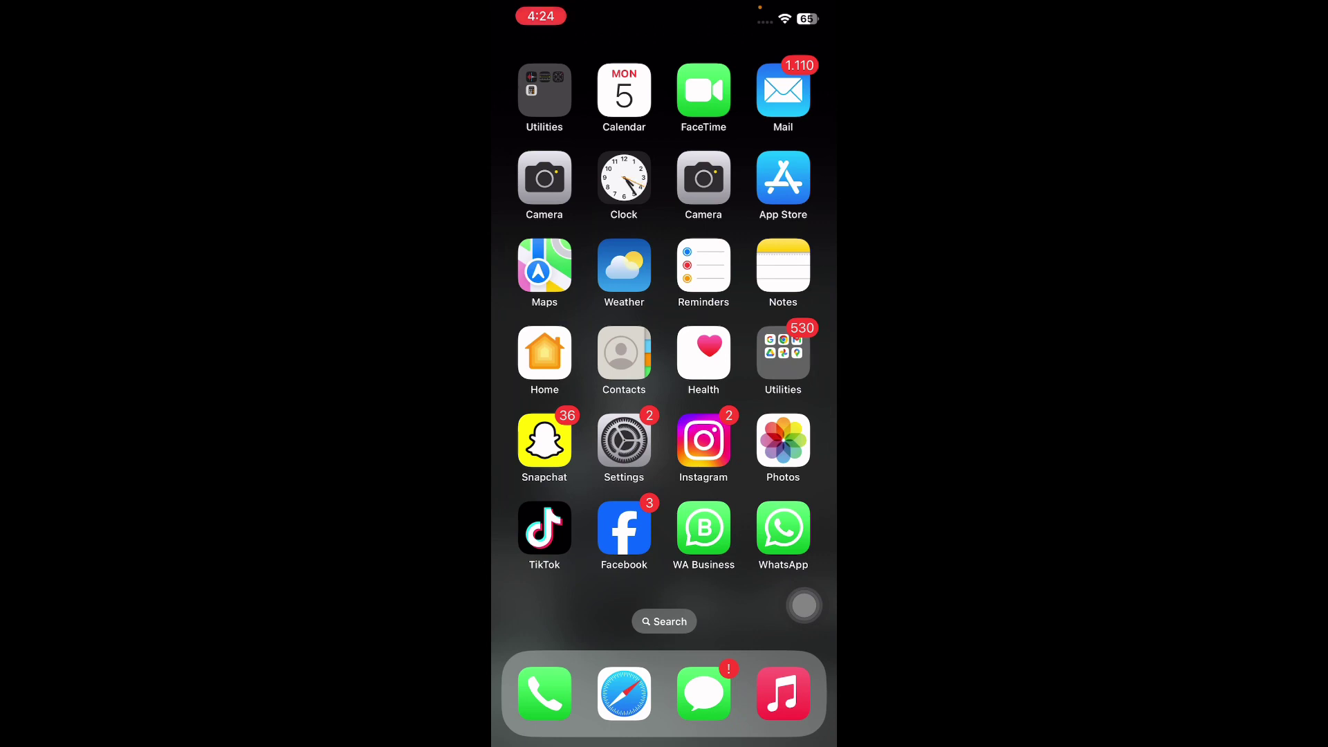
click(624, 441)
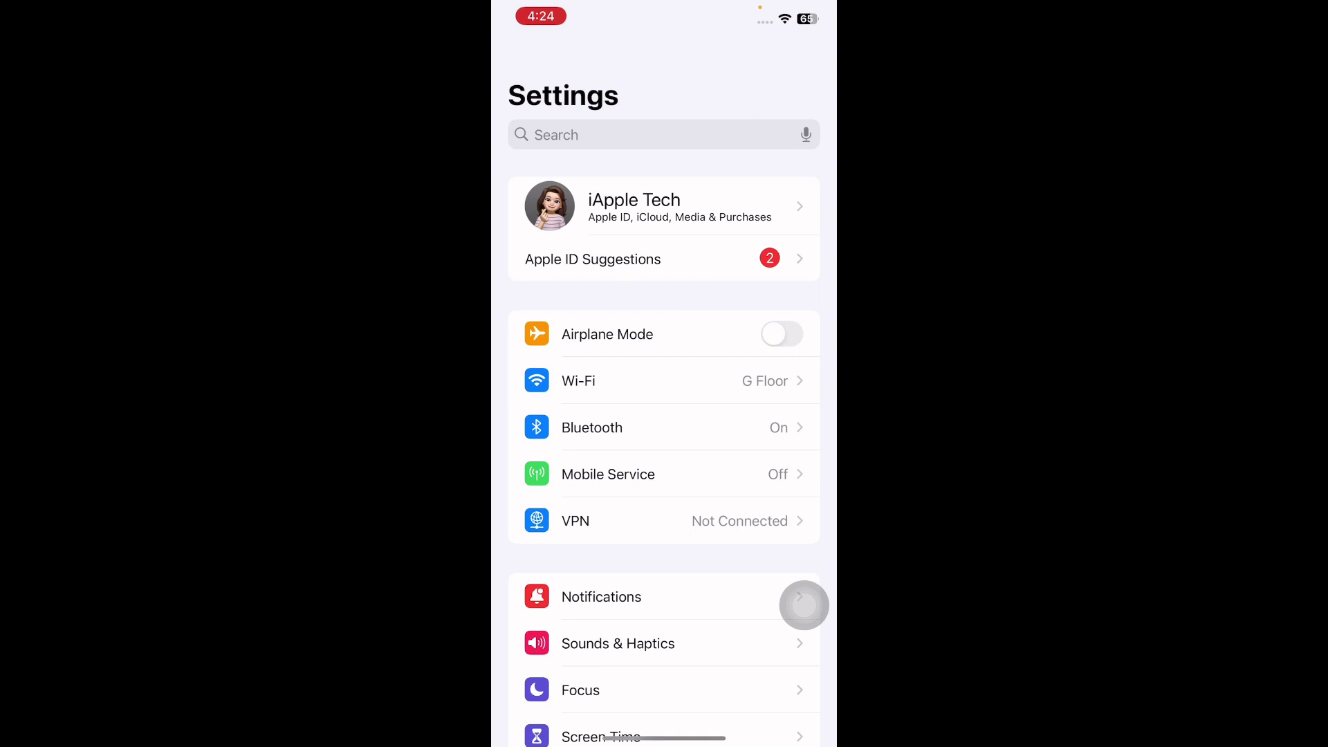
click(592, 428)
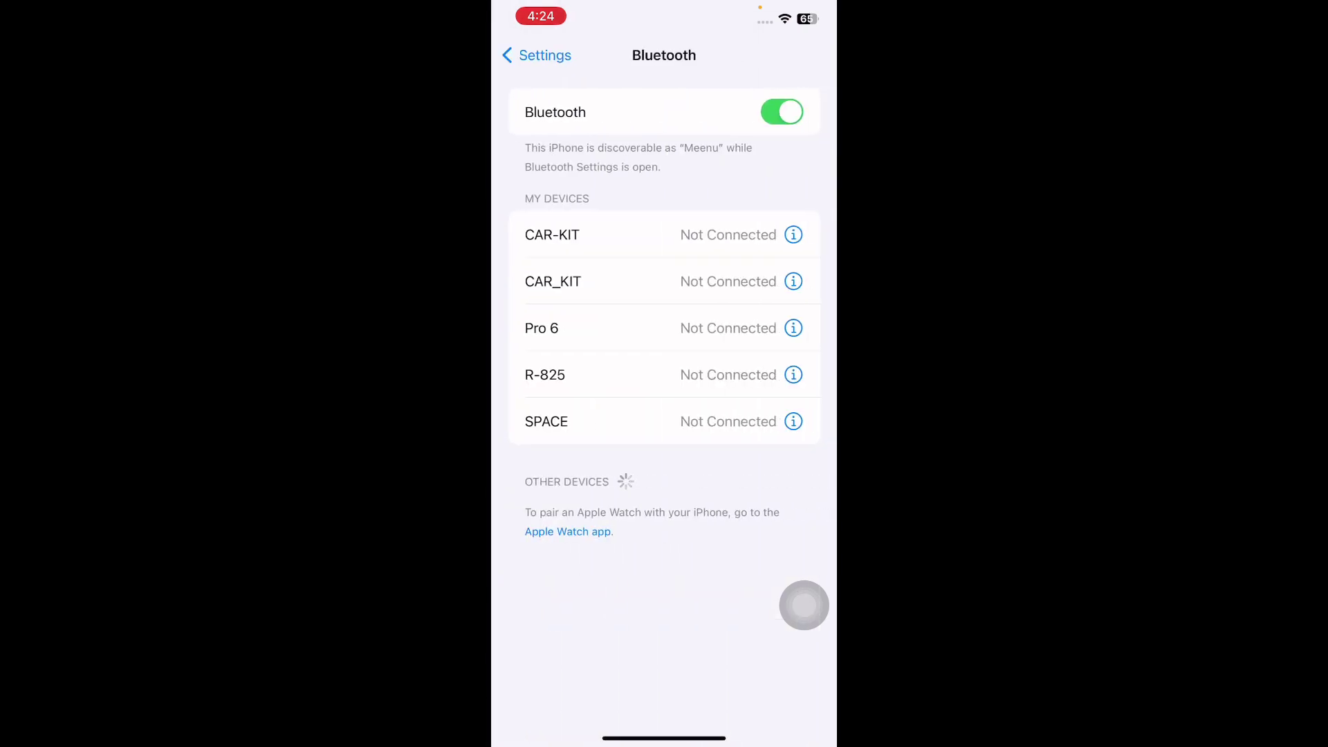
click(793, 329)
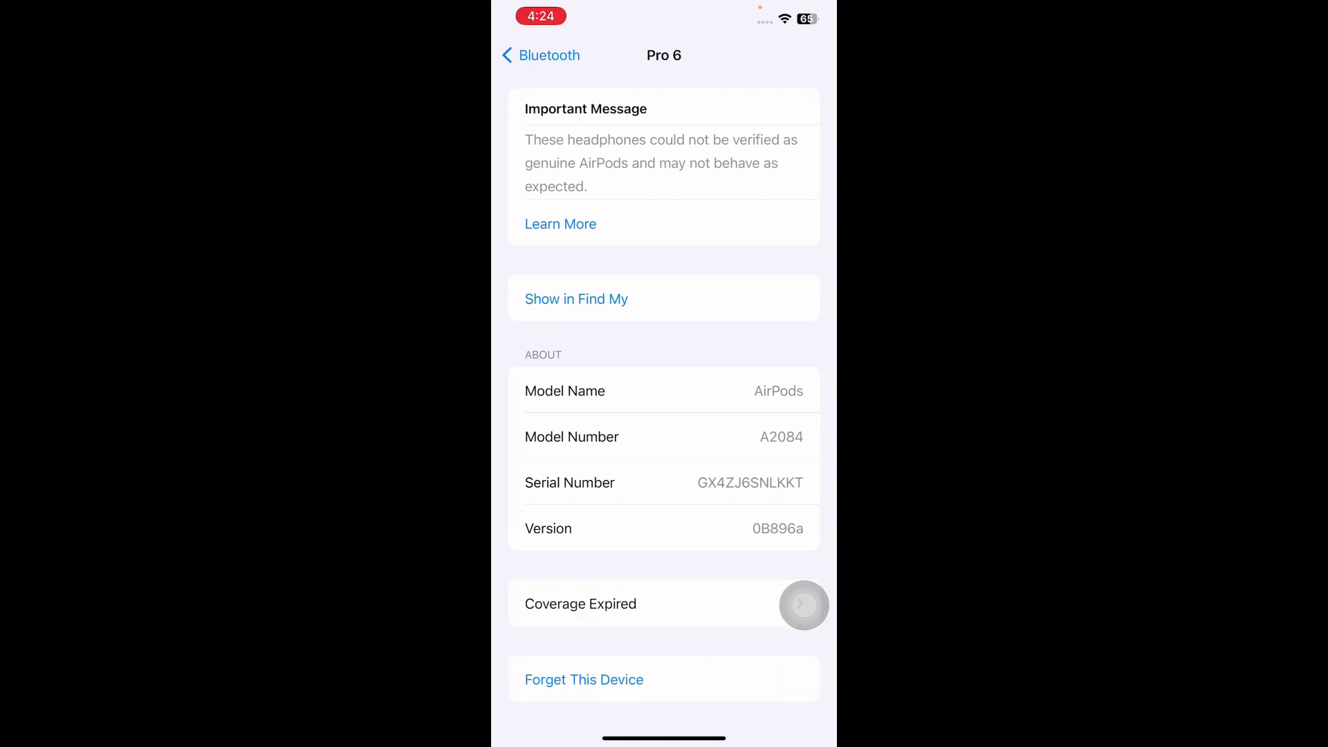
click(584, 680)
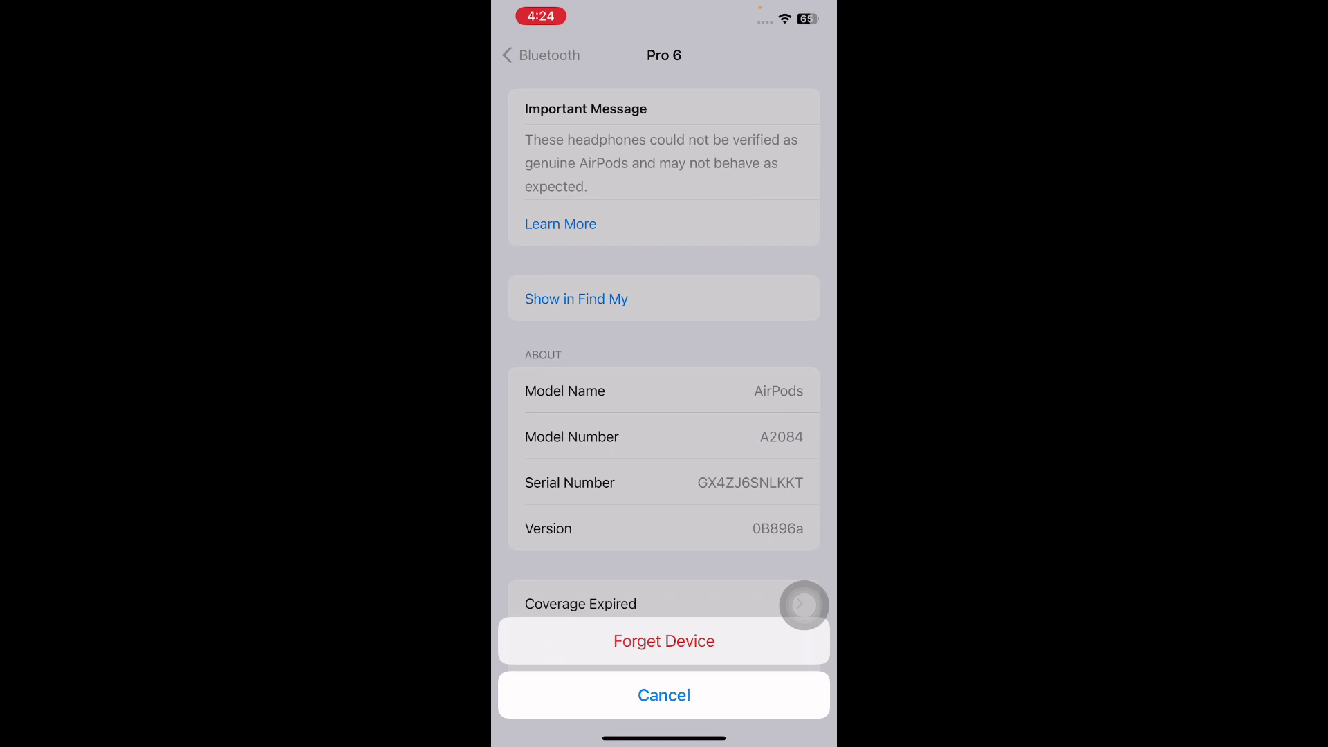
drag(665, 738, 665, 415)
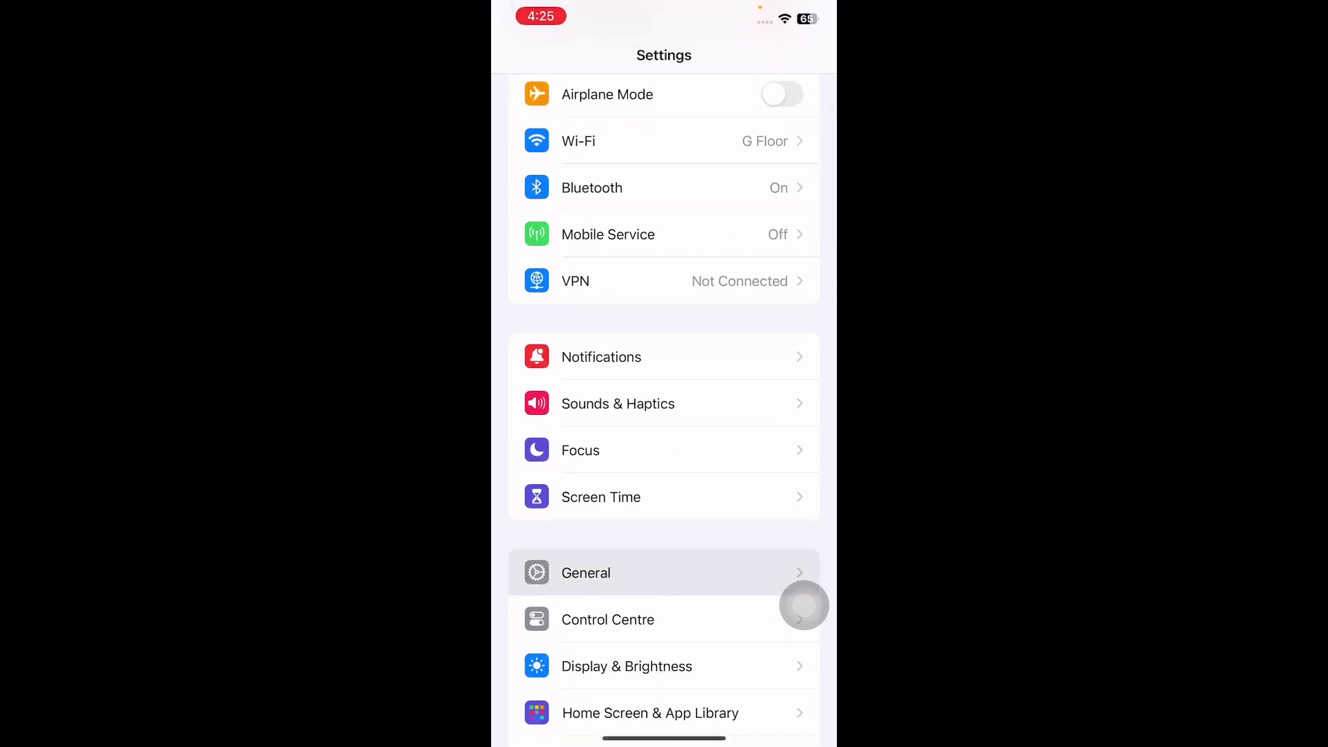
scroll(665, 415, down, 5)
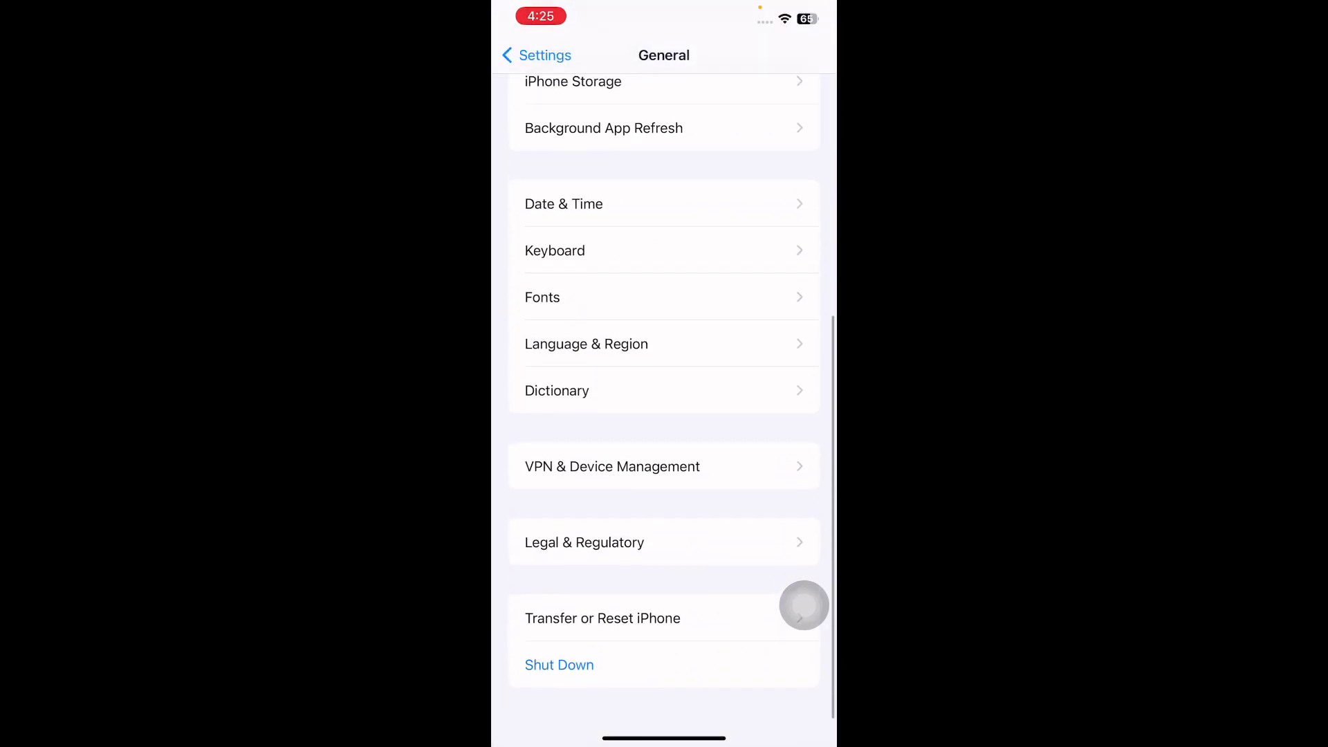
click(603, 618)
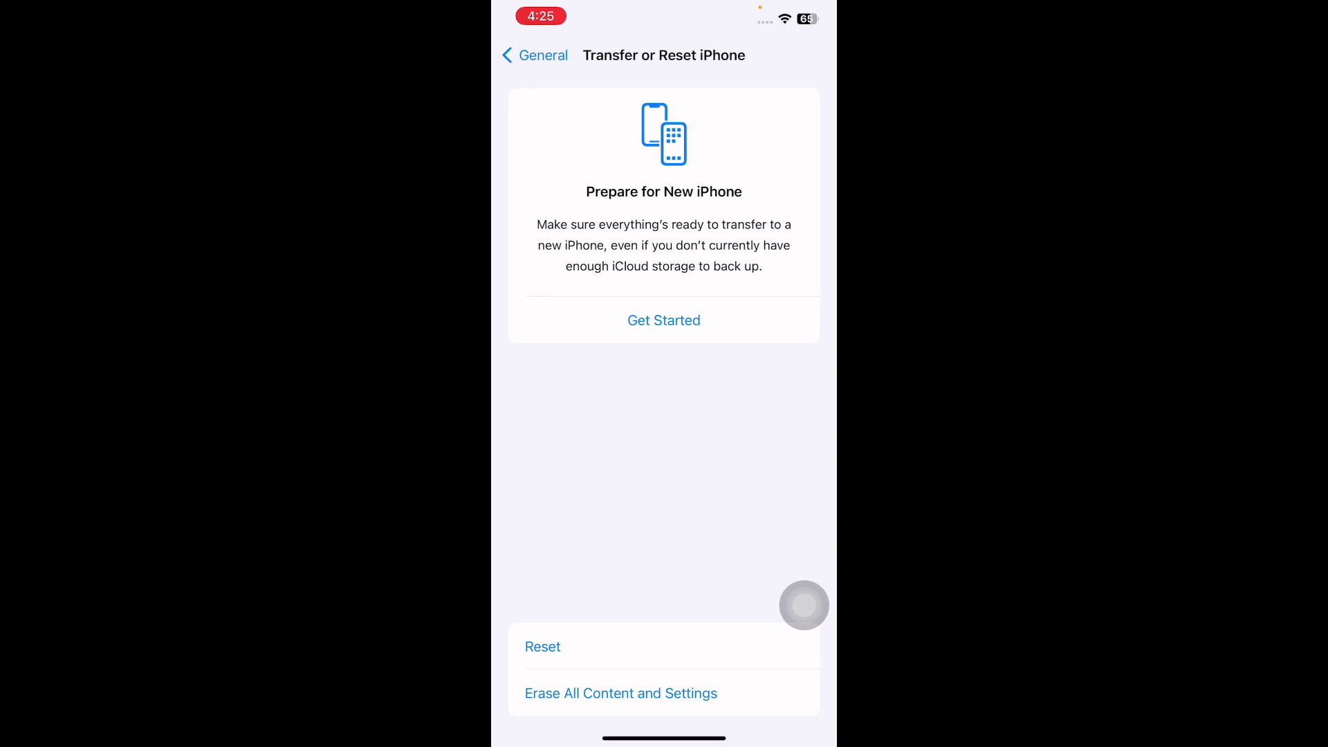
click(804, 607)
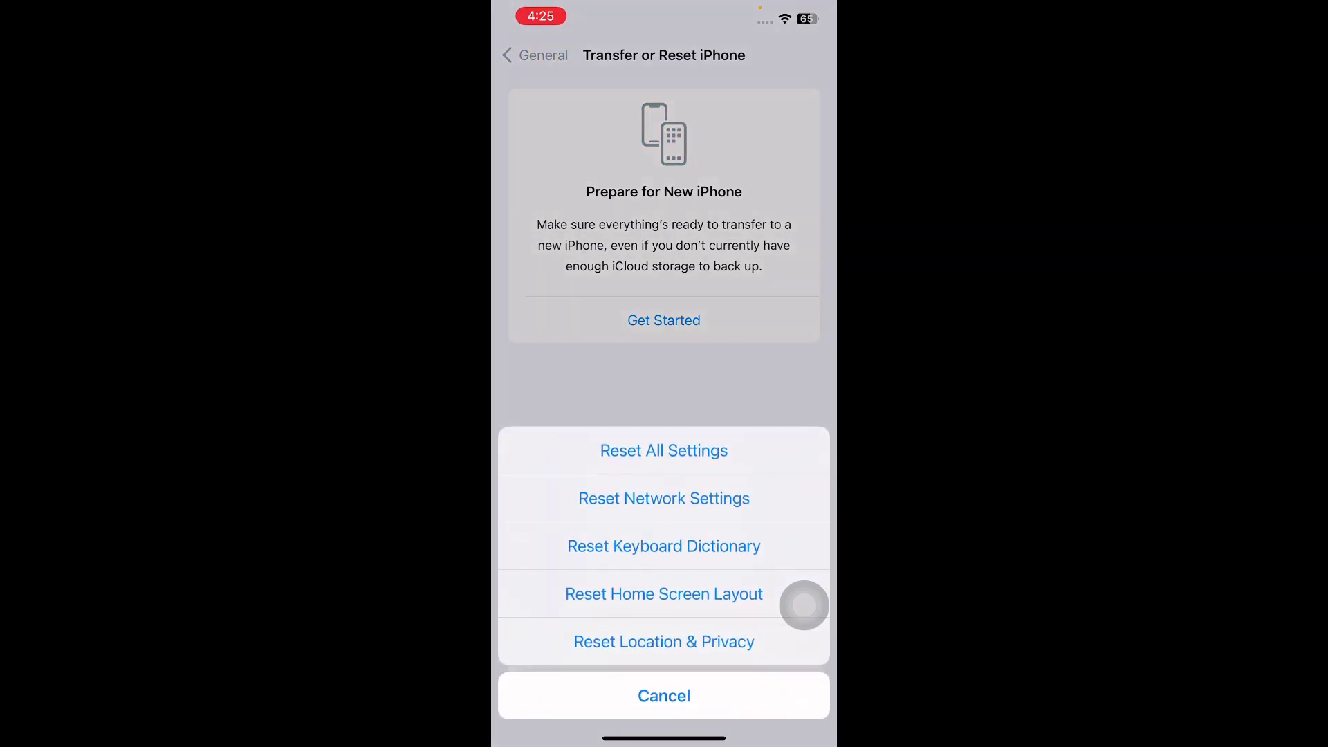
click(805, 607)
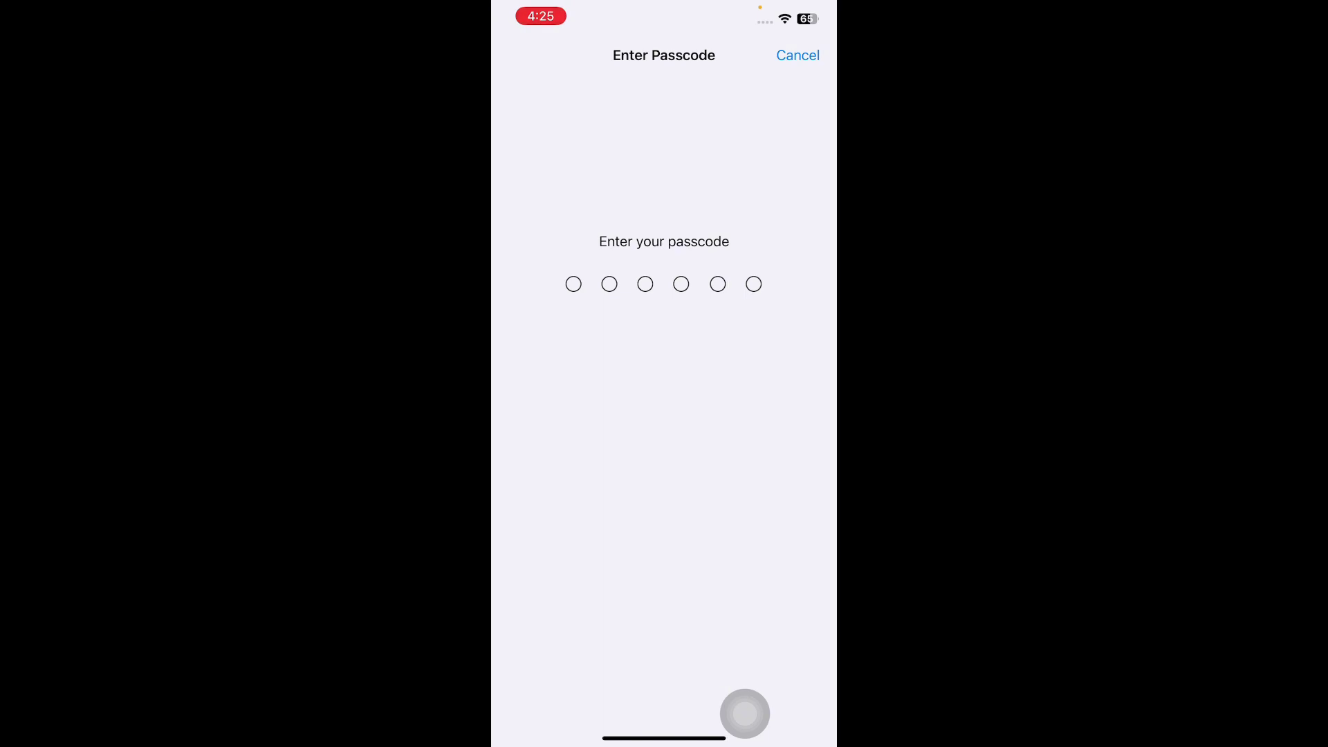
drag(664, 738, 664, 467)
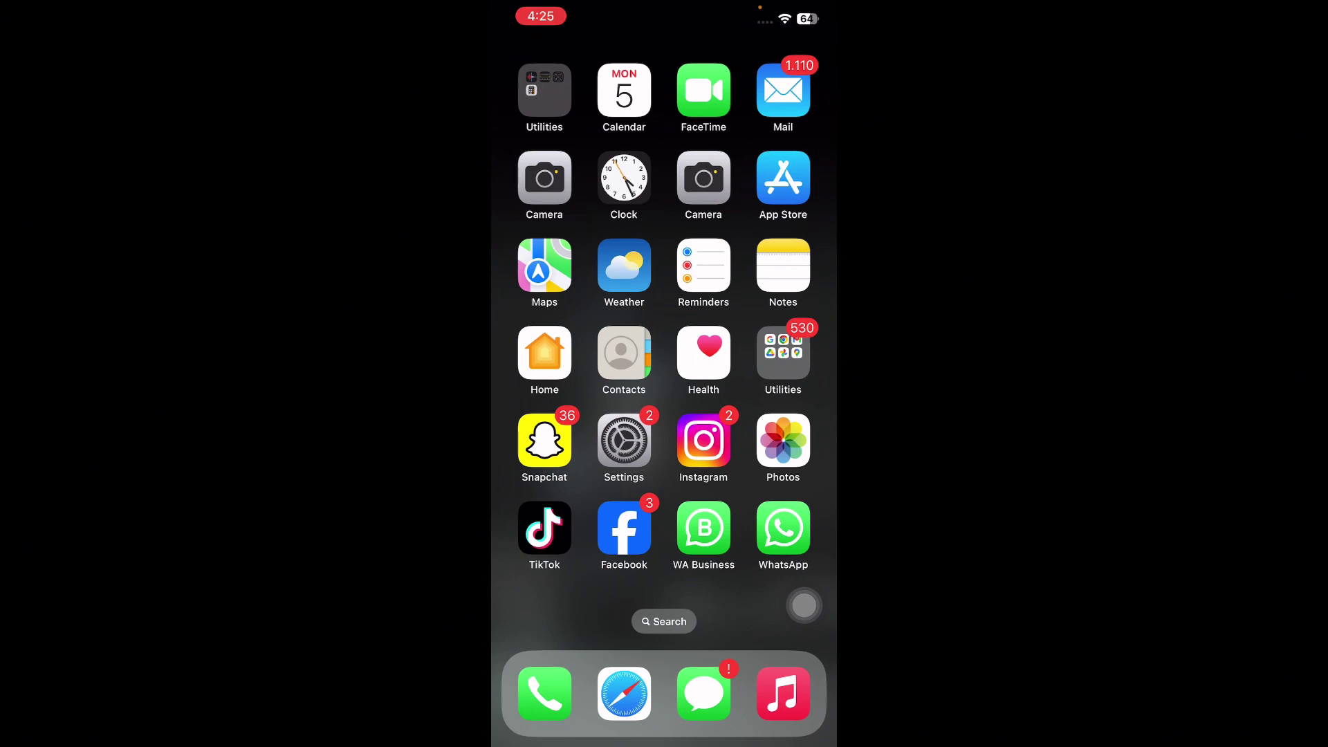
click(624, 441)
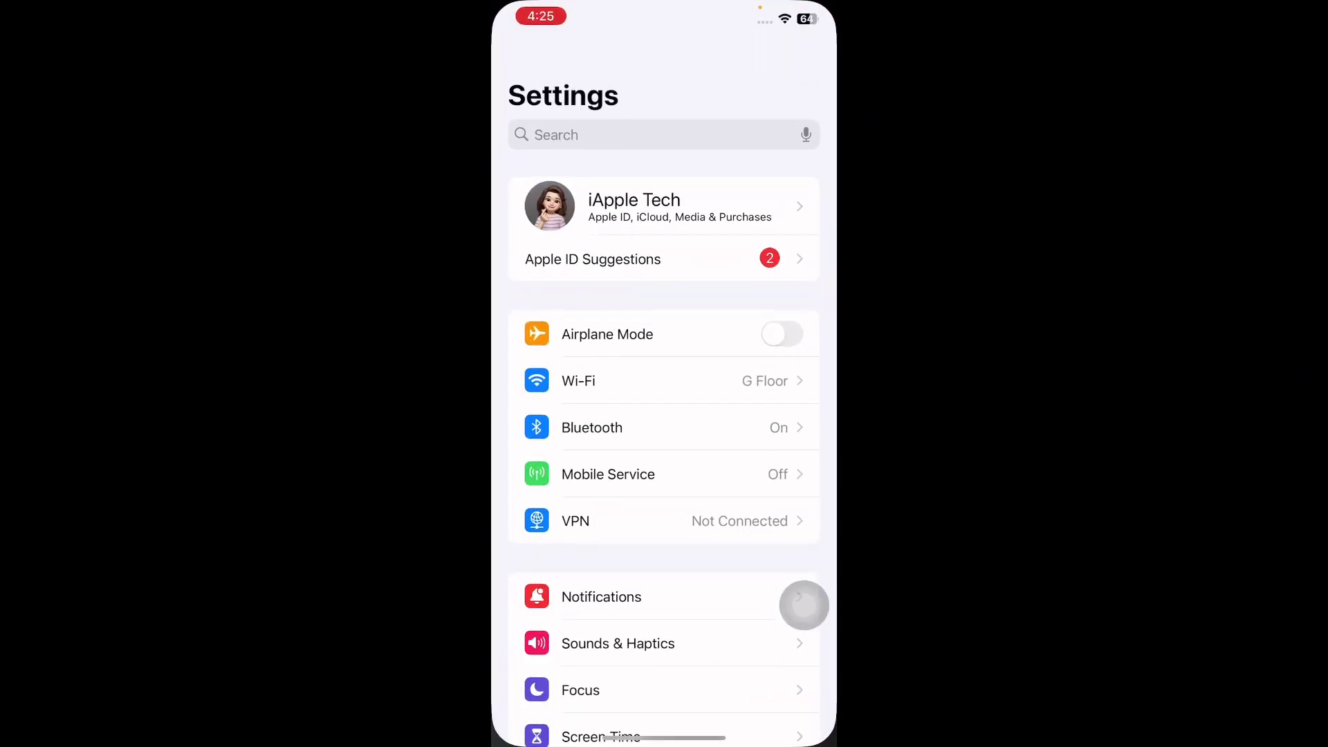
scroll(664, 416, down, 5)
click(586, 462)
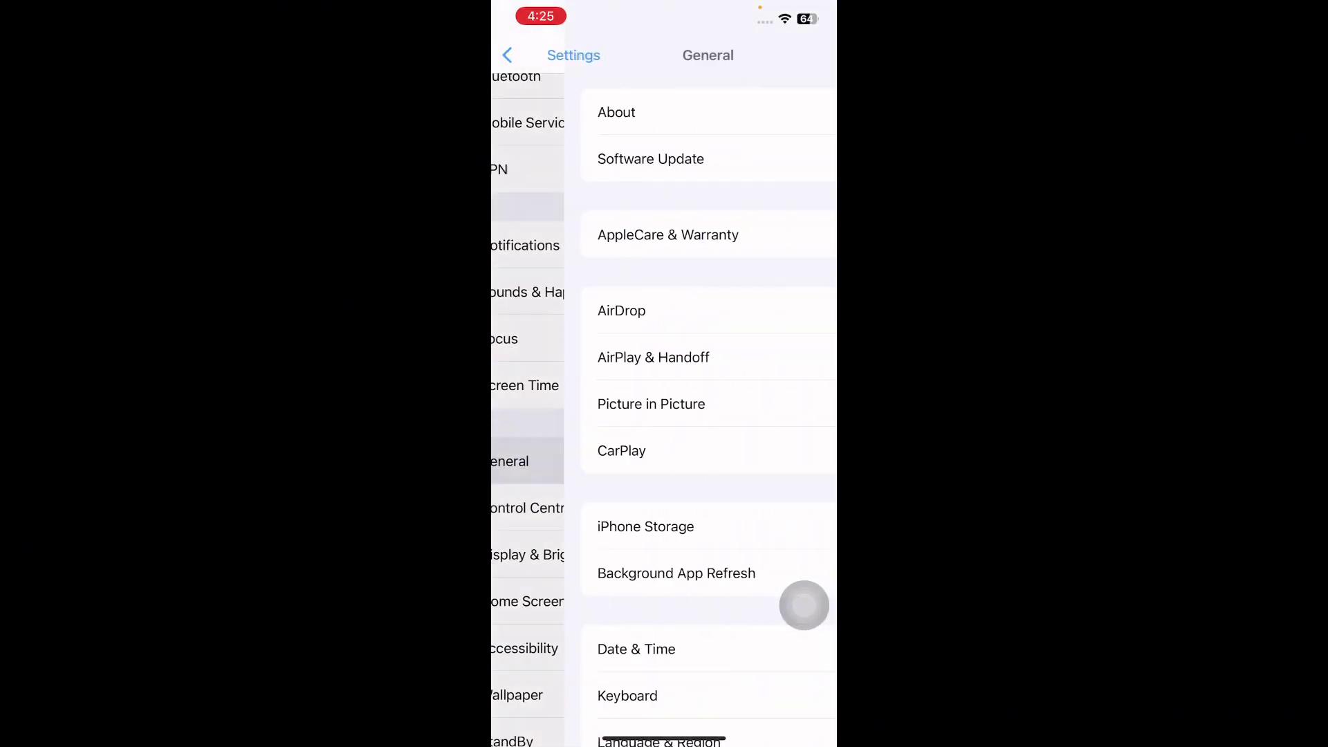
scroll(664, 415, down, 10)
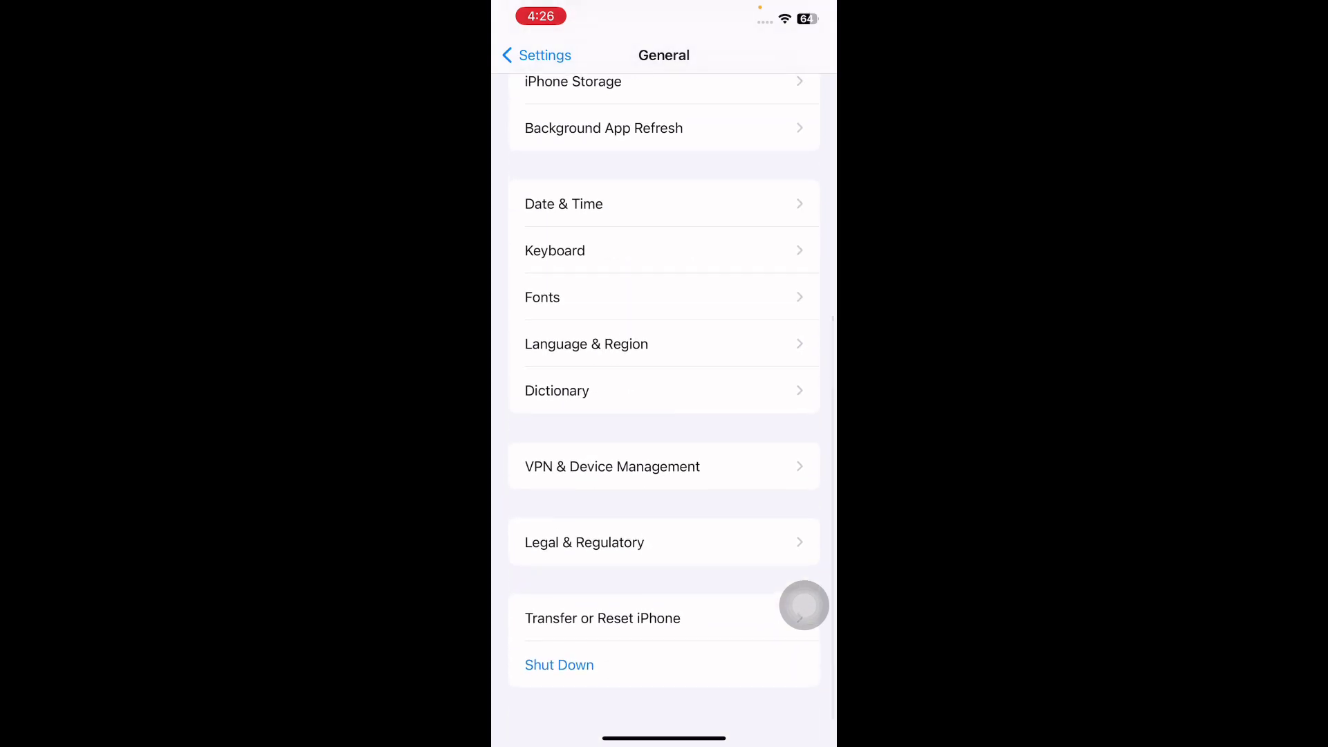
click(602, 617)
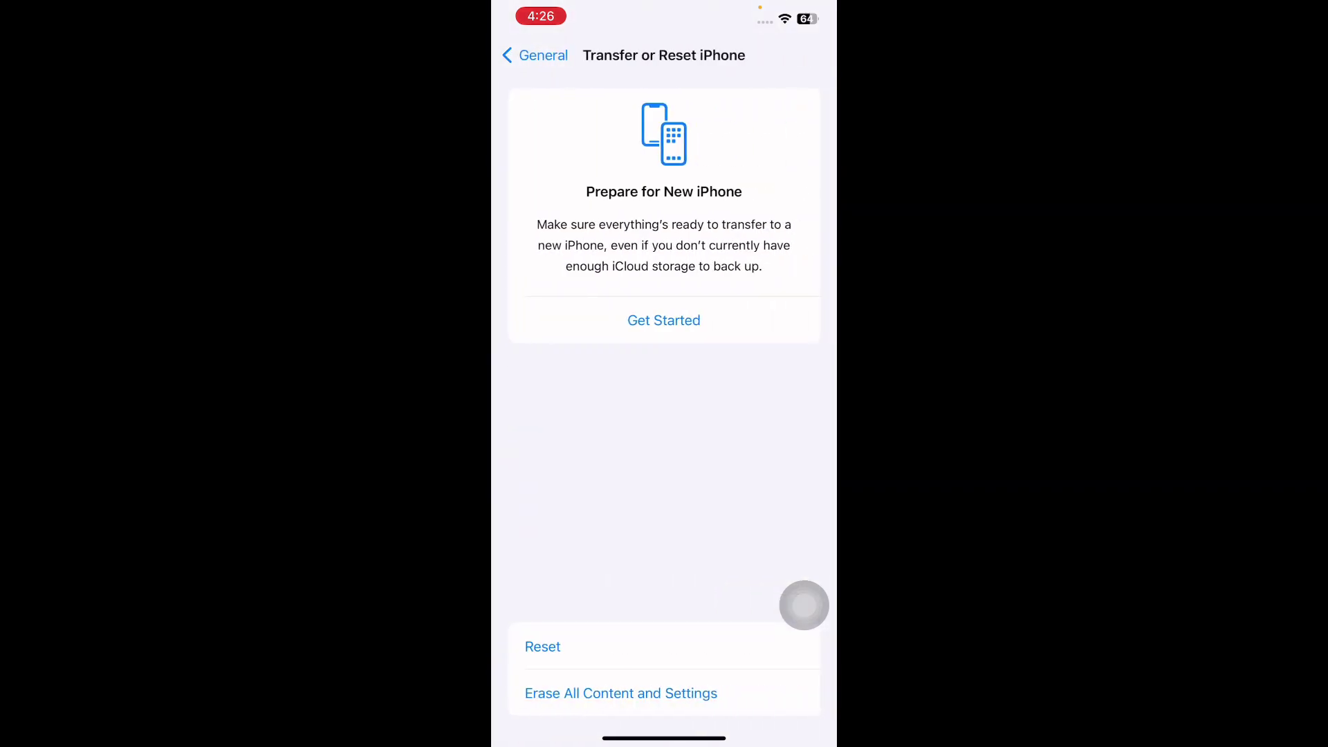
click(543, 646)
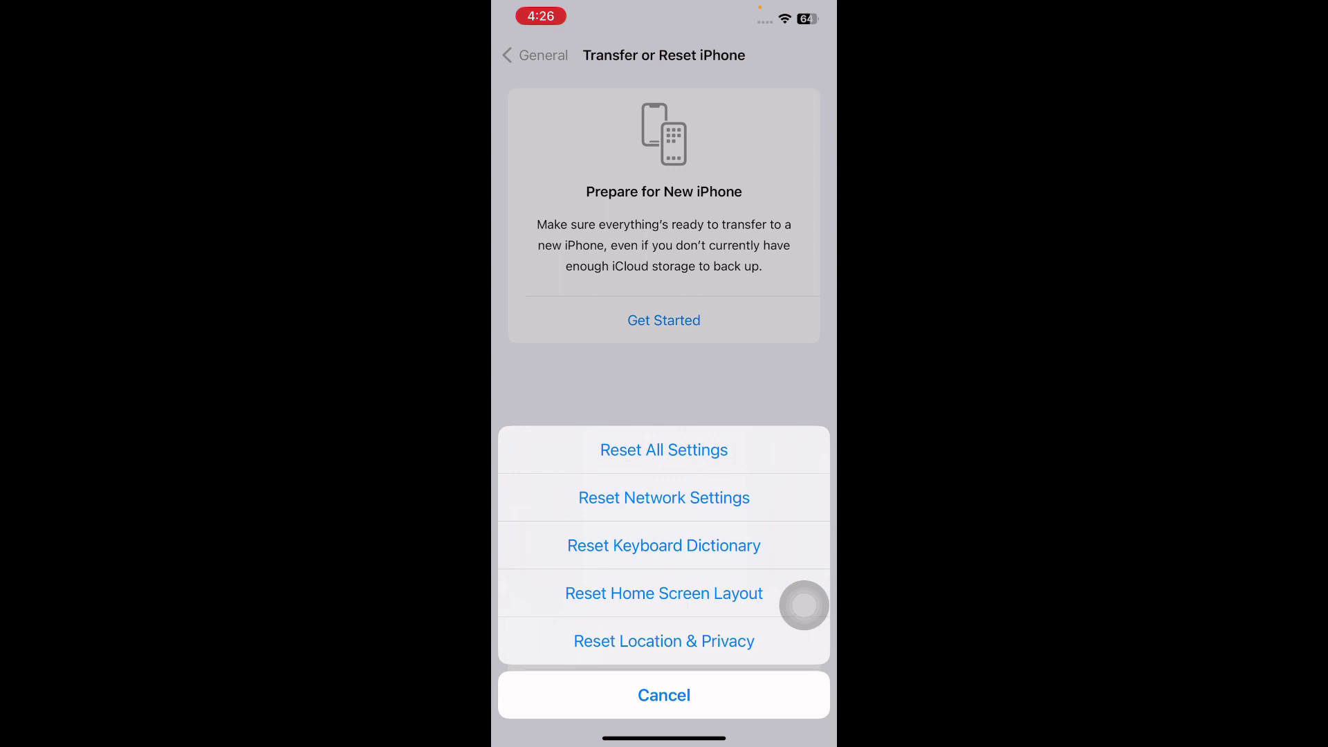
click(664, 699)
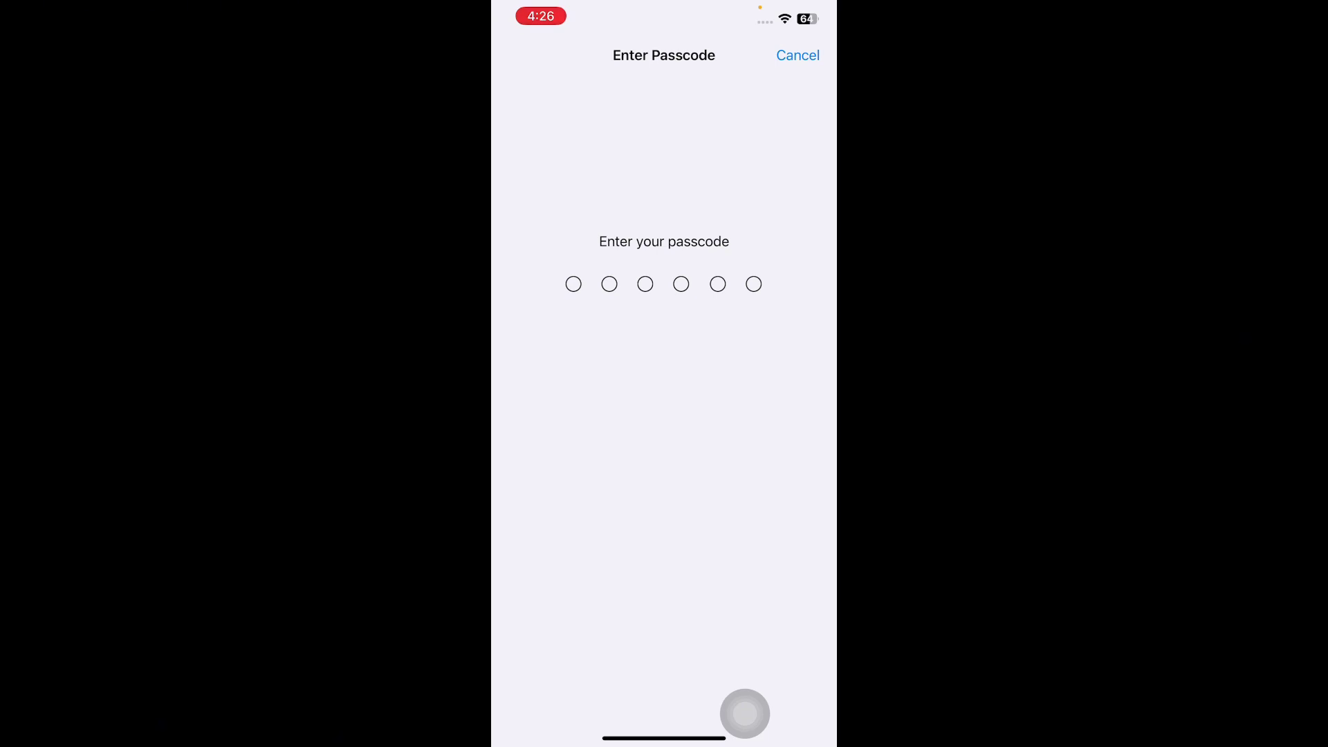
drag(745, 713, 745, 467)
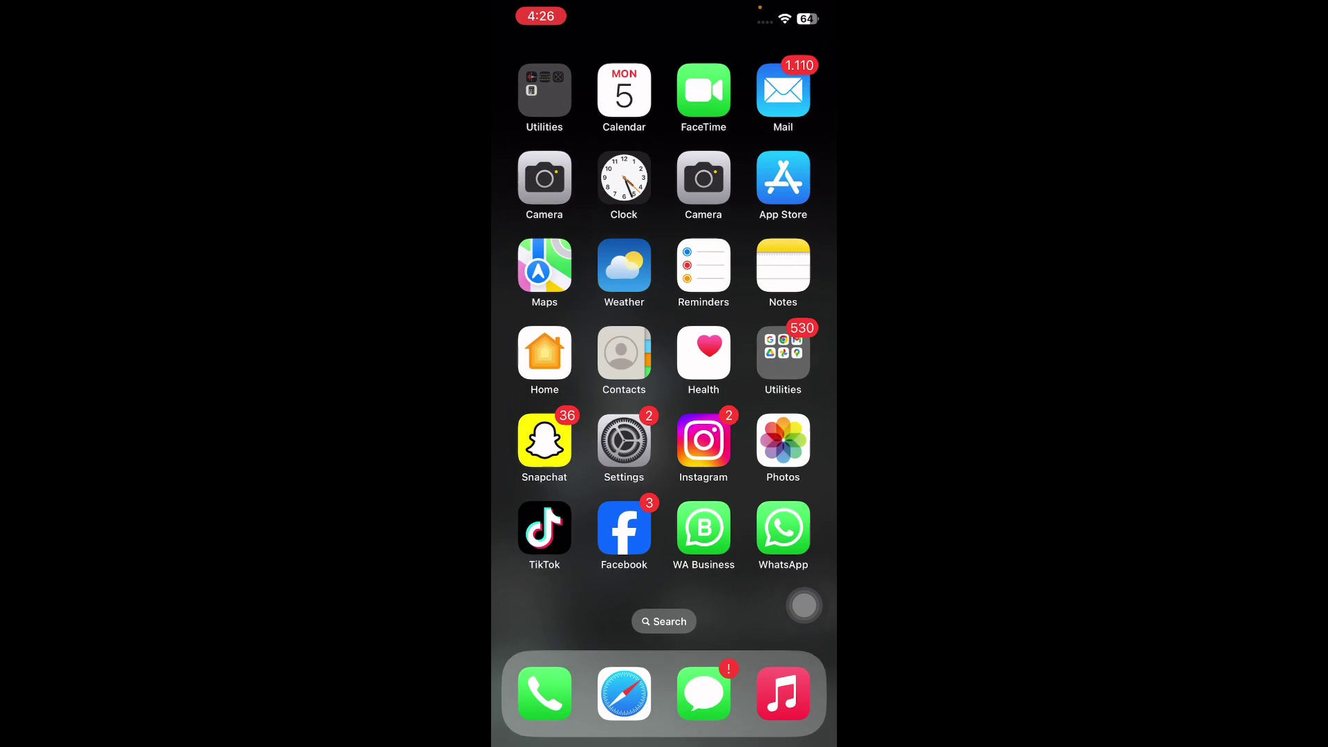